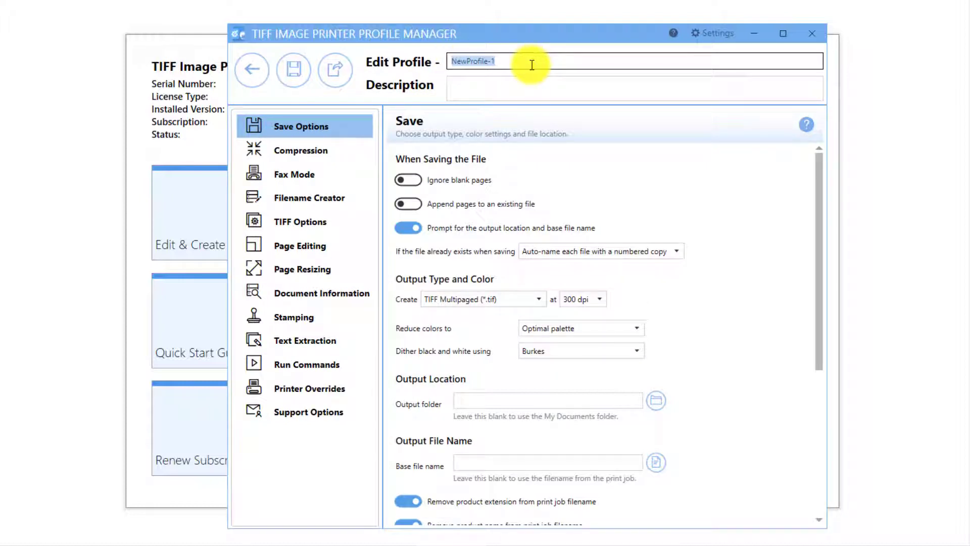
# - Name the new profile "Combine to TIFF" and describe it as "Combine to single multipaged TIFF"
pyautogui.press('BackSpace')
pyautogui.write('Combine to TIFF')
pyautogui.press('Tab')
pyautogui.write('Combine ')
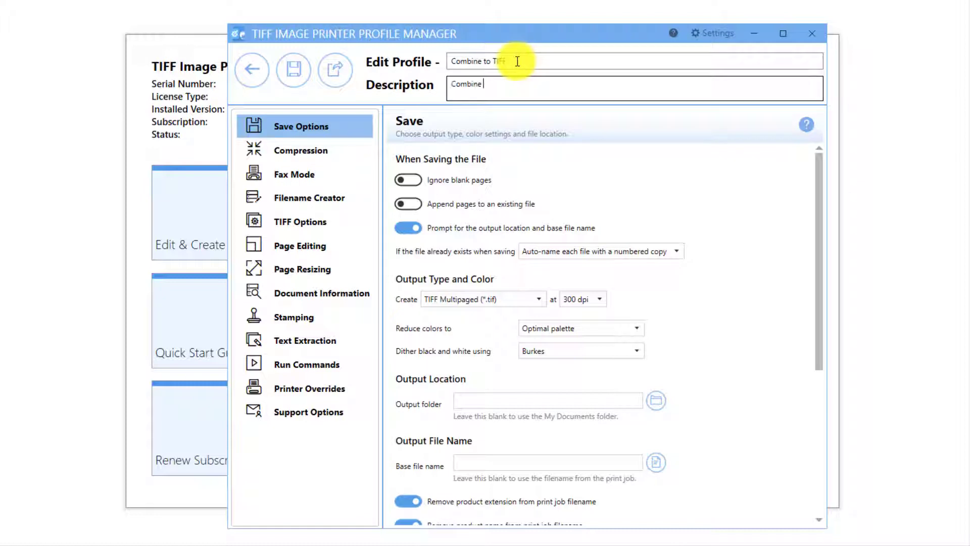
pyautogui.write('to single multipaged TIFF')
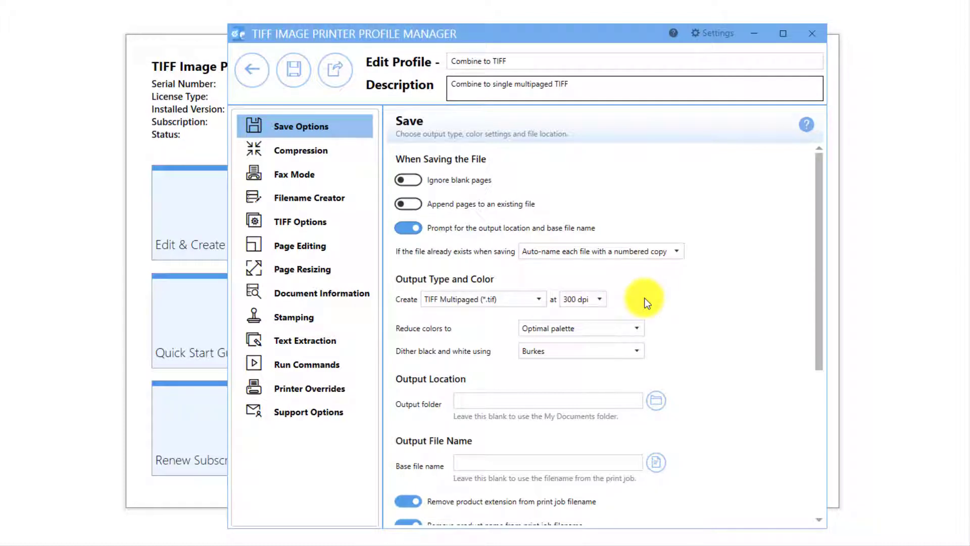
# - Turn on appending pages to an existing file, then save the profile and close the profile manager
pyautogui.click(409, 204)
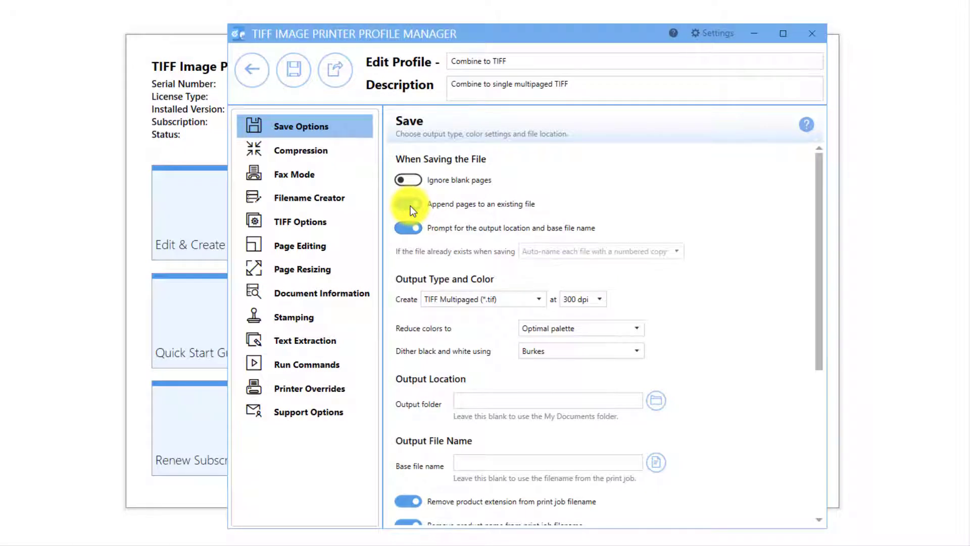
pyautogui.click(293, 79)
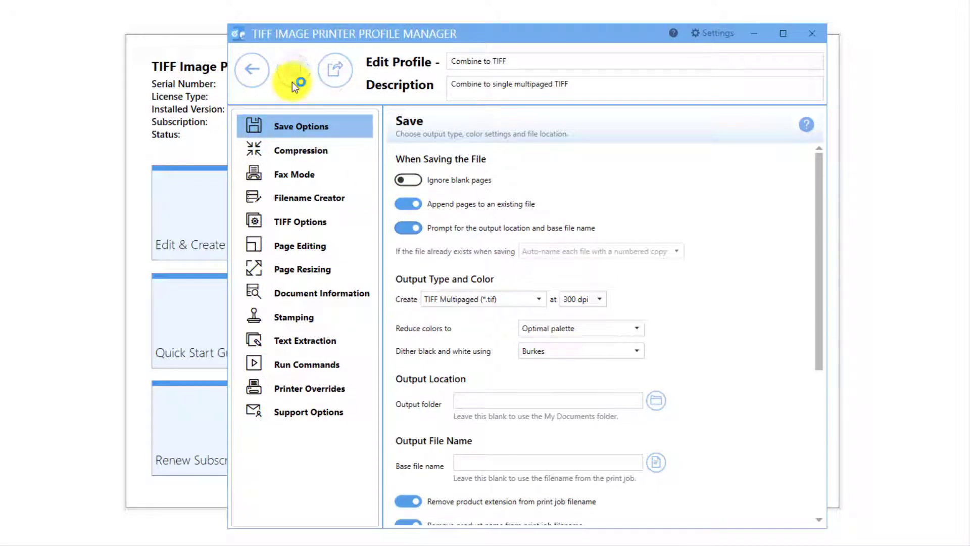
pyautogui.click(252, 70)
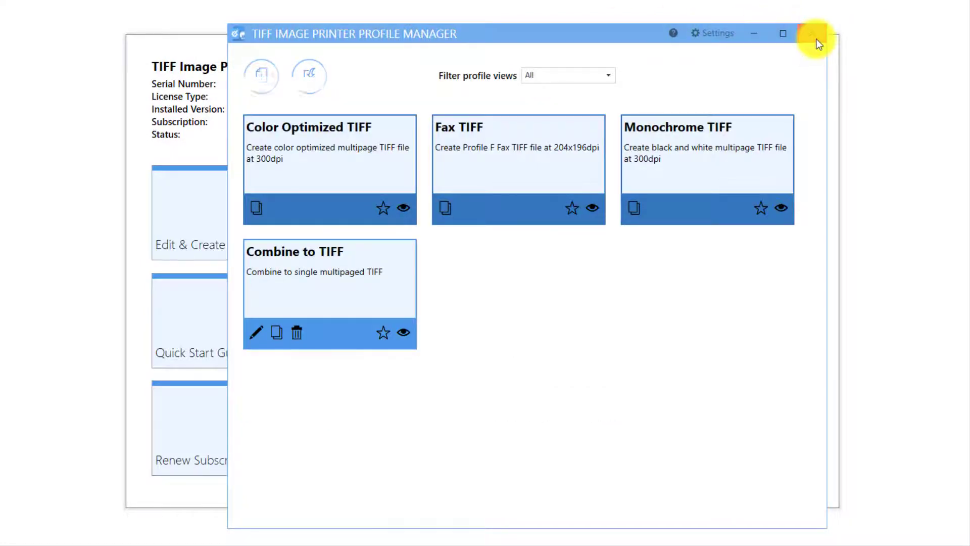
pyautogui.click(814, 37)
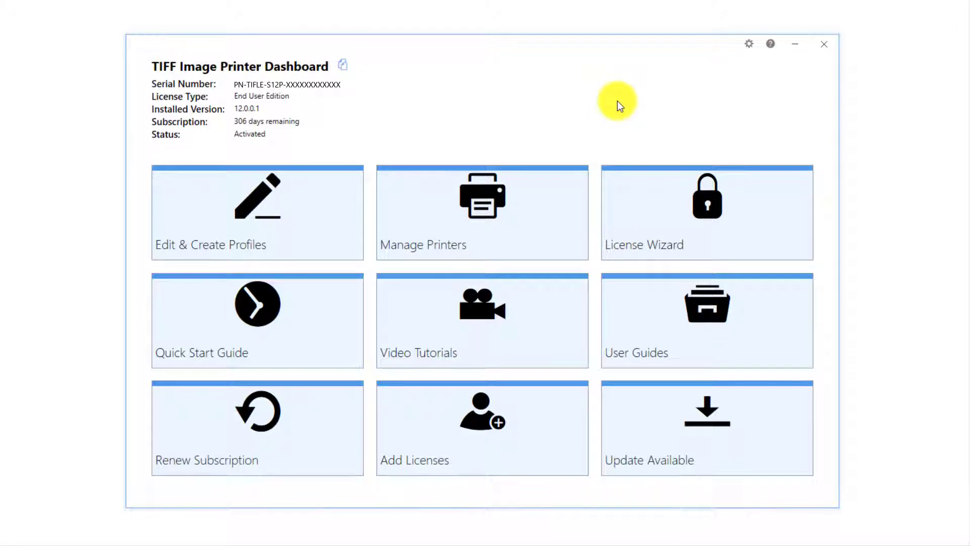
# - Assign the Combine to TIFF profile to TIFF Image Printer 12, save the printer and close the dashboard
pyautogui.click(538, 191)
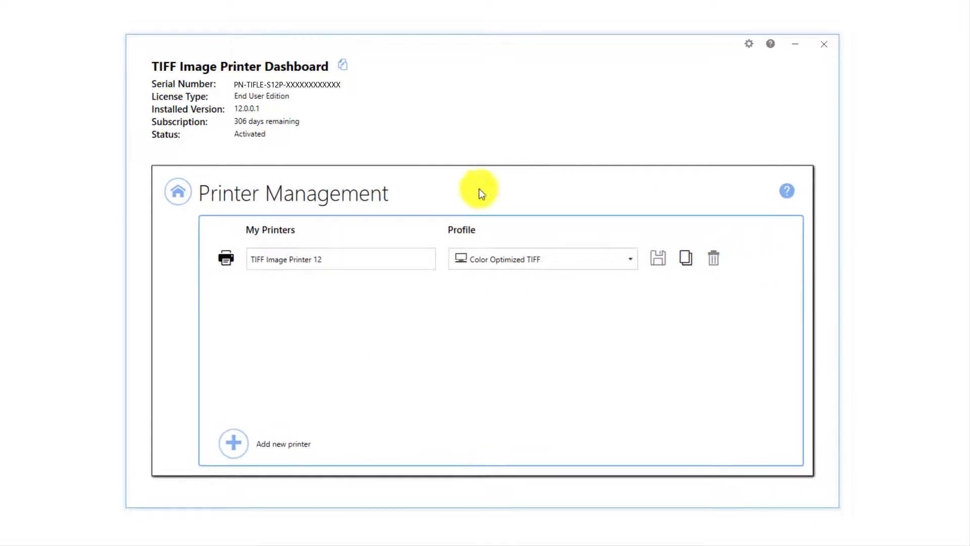
pyautogui.click(633, 260)
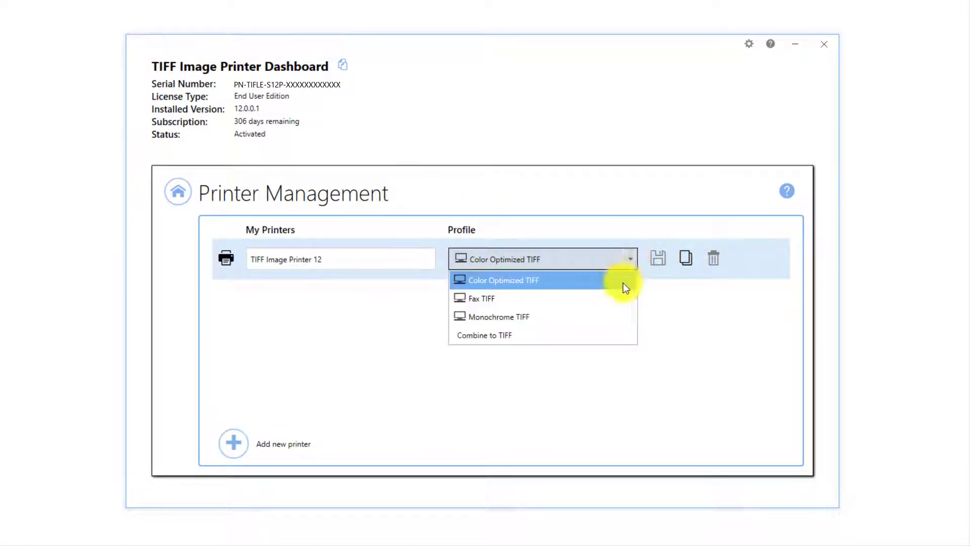
pyautogui.click(613, 335)
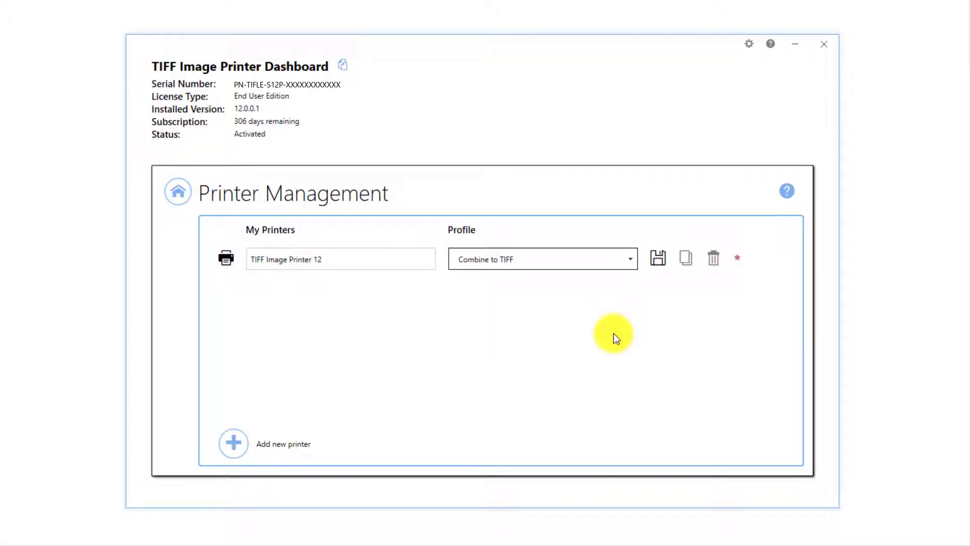
pyautogui.click(662, 263)
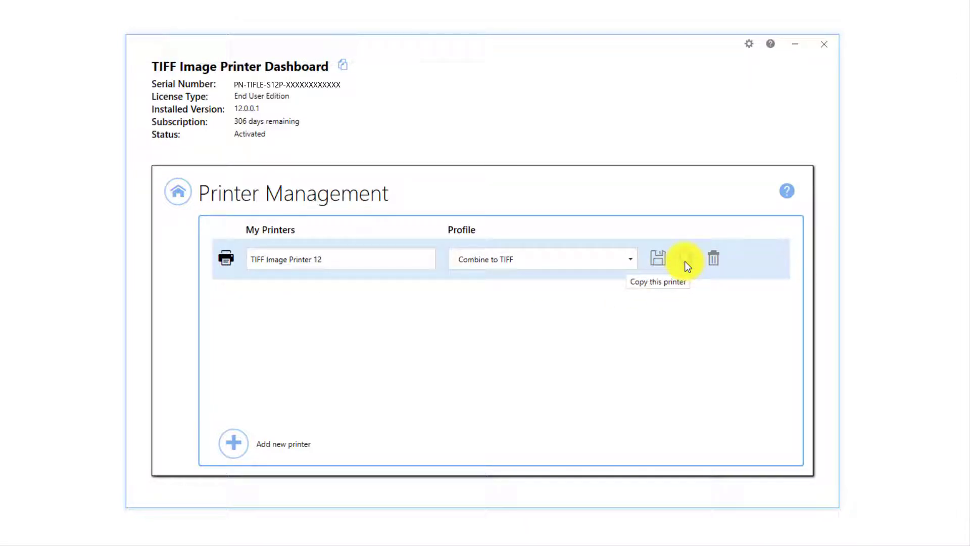
pyautogui.click(176, 197)
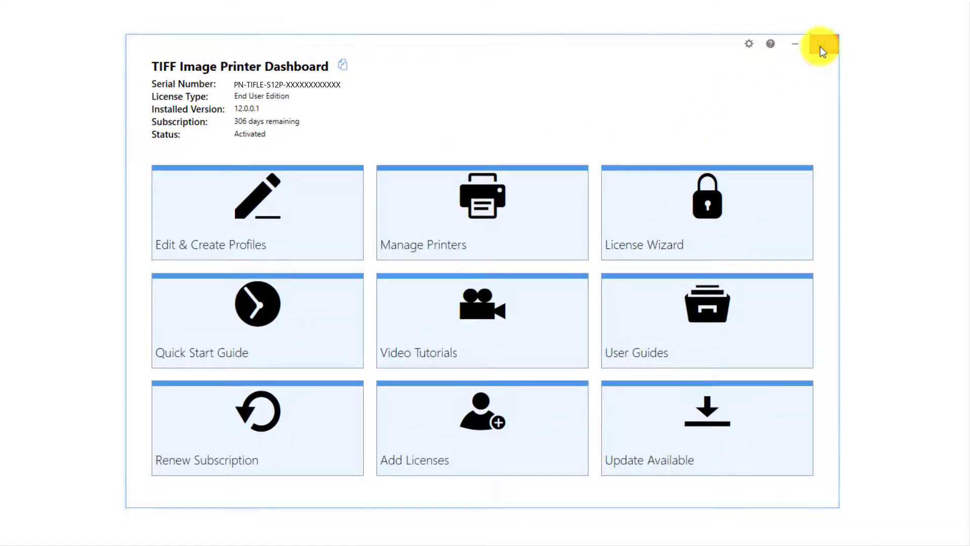
pyautogui.click(820, 46)
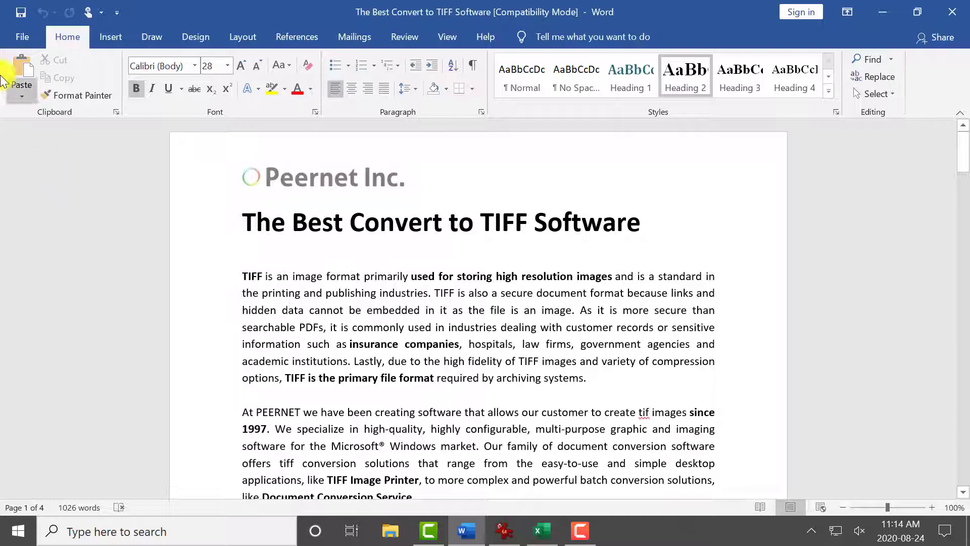
# - Print the Word document to TIFF Image Printer 12, saving it as "The Best Convert to TIFF Software" in C:\Documents
pyautogui.click(17, 42)
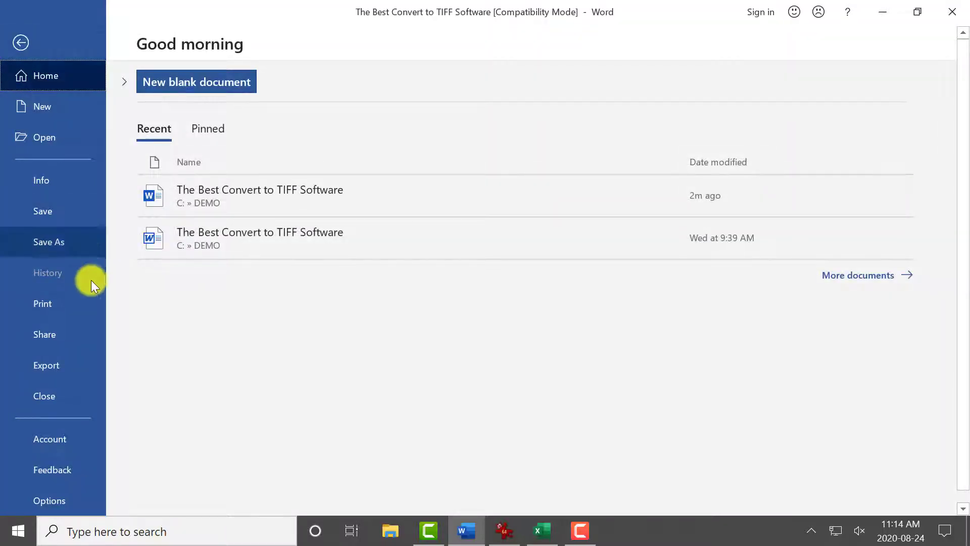
pyautogui.click(82, 299)
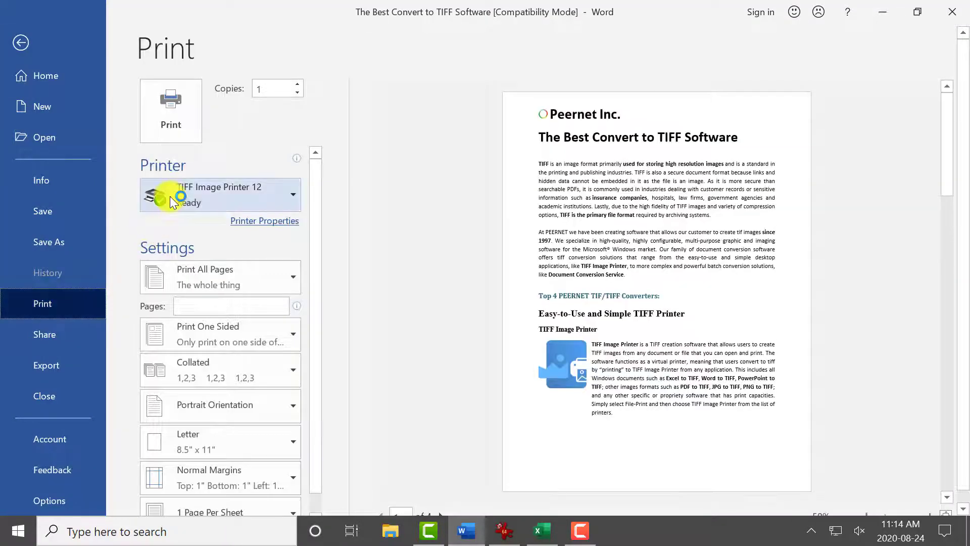
pyautogui.moveTo(172, 202)
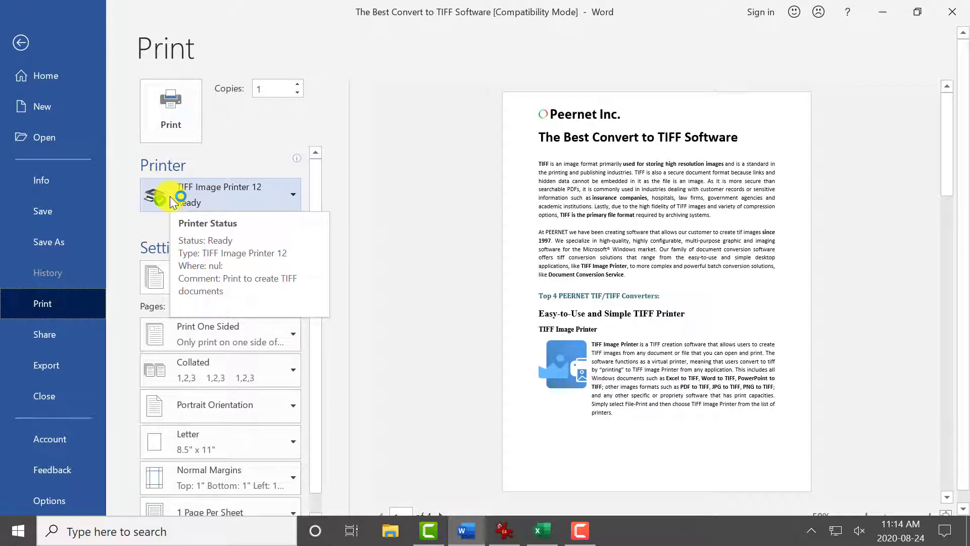
pyautogui.click(185, 125)
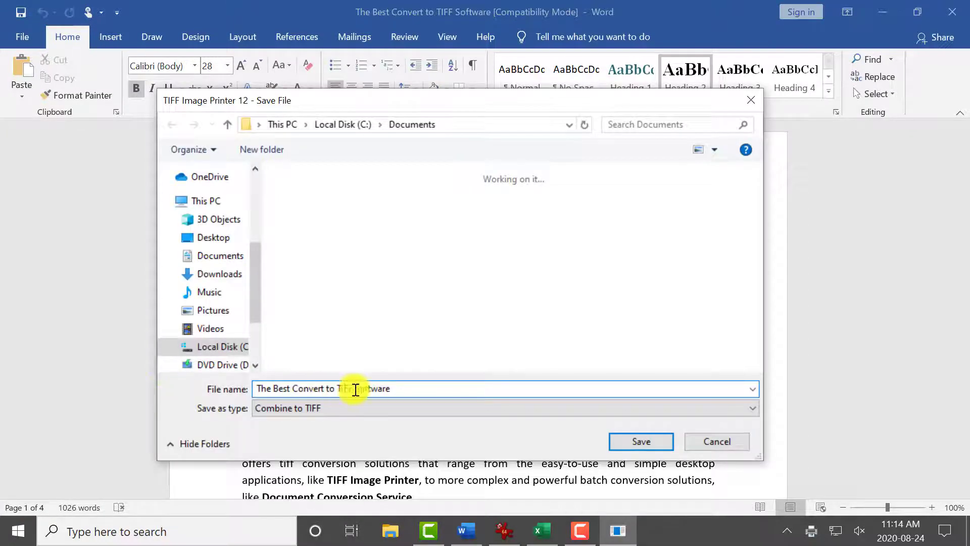
pyautogui.click(453, 124)
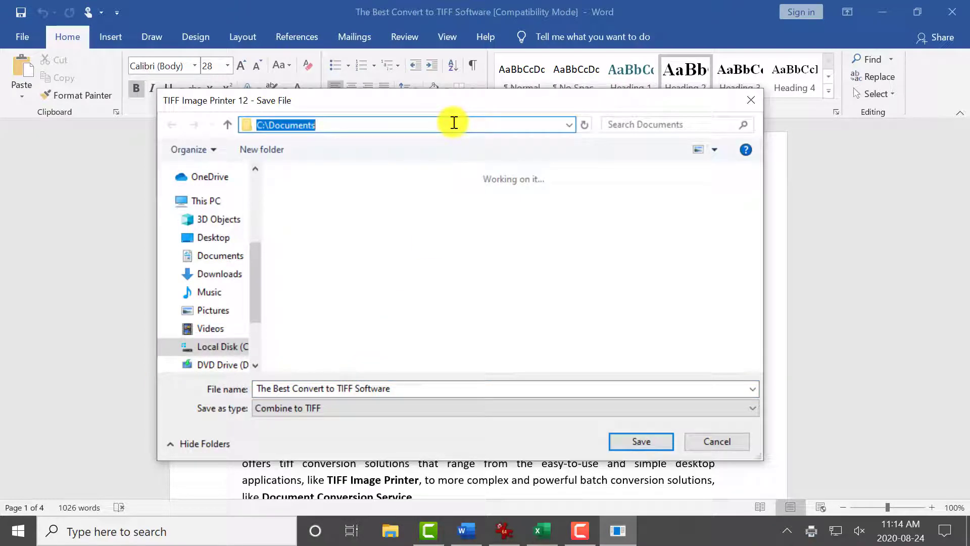
pyautogui.click(665, 446)
pyautogui.click(666, 446)
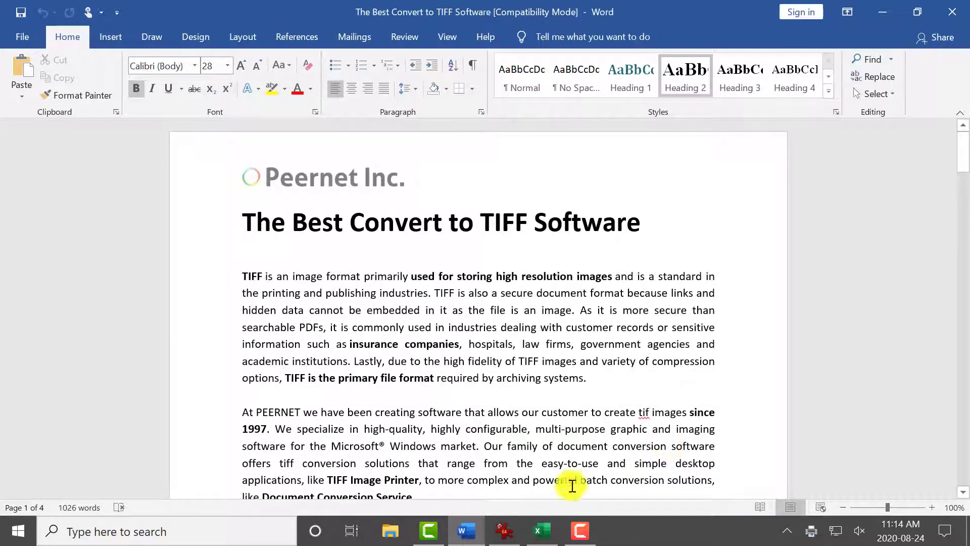
# - Switch to IrfanView and print tiff-image-printer.jpg to TIFF Image Printer 12, saving into "The Best Convert to TIFF Software" in C:\Documents
pyautogui.click(510, 531)
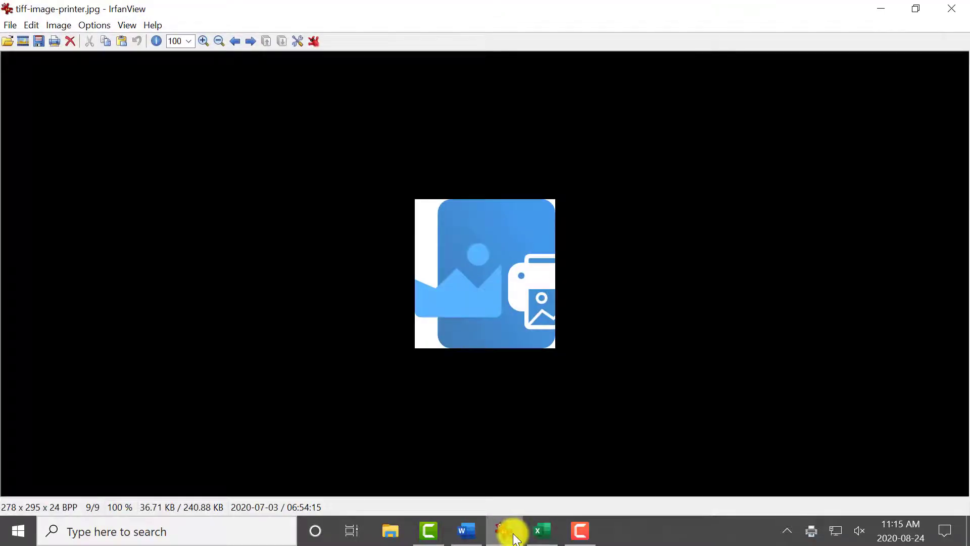
pyautogui.click(10, 25)
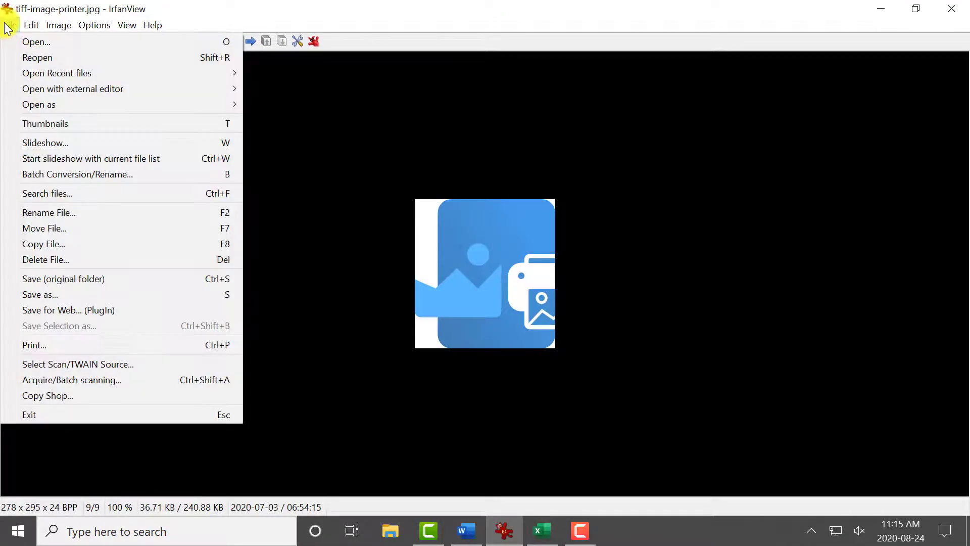
pyautogui.click(127, 340)
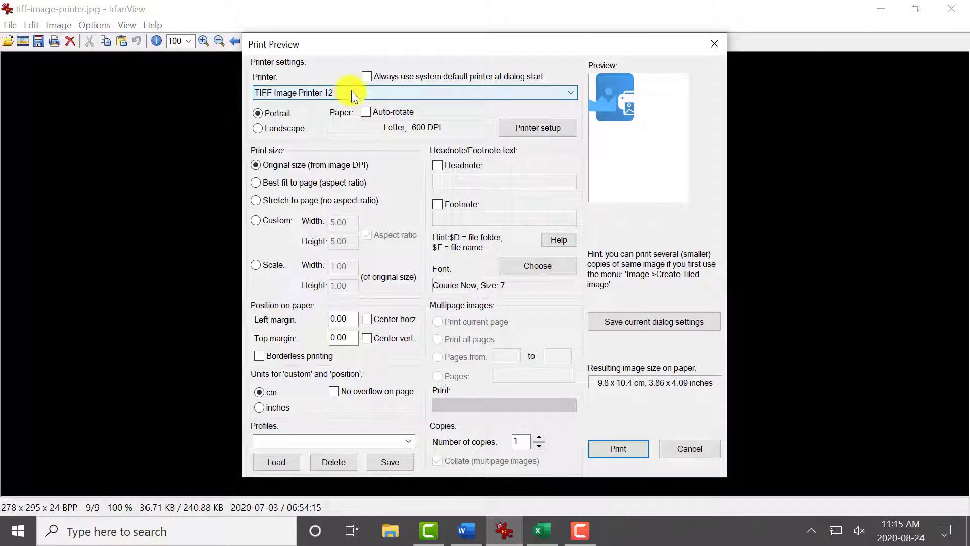
pyautogui.click(632, 449)
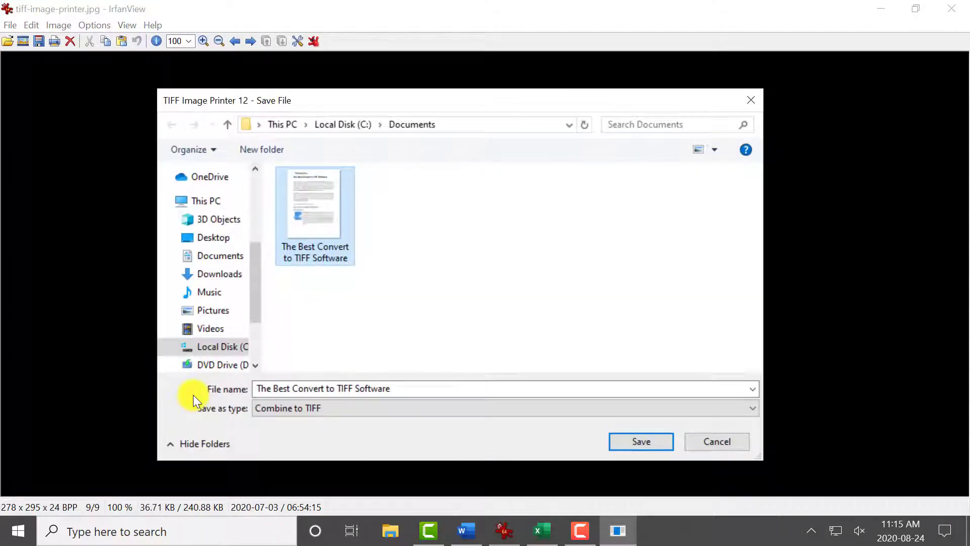
pyautogui.click(443, 121)
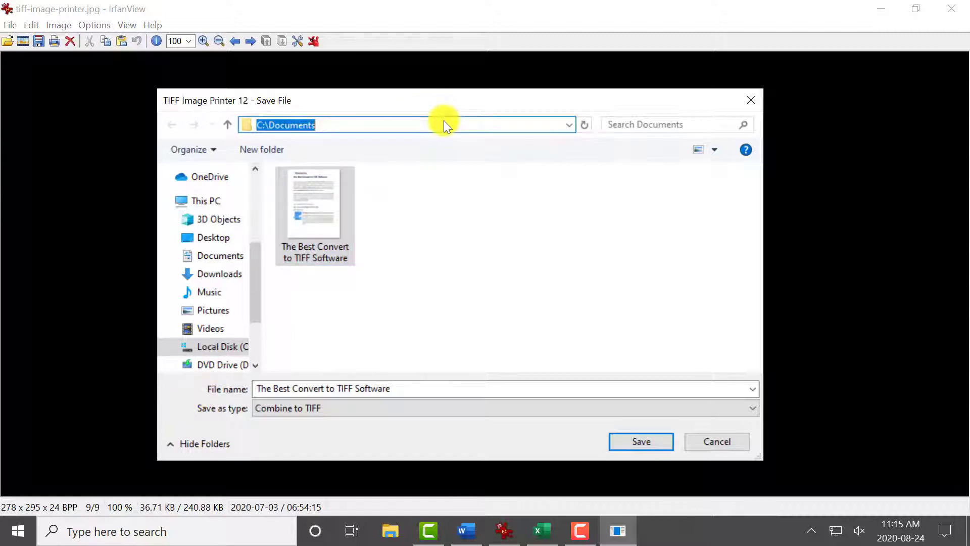
pyautogui.click(441, 391)
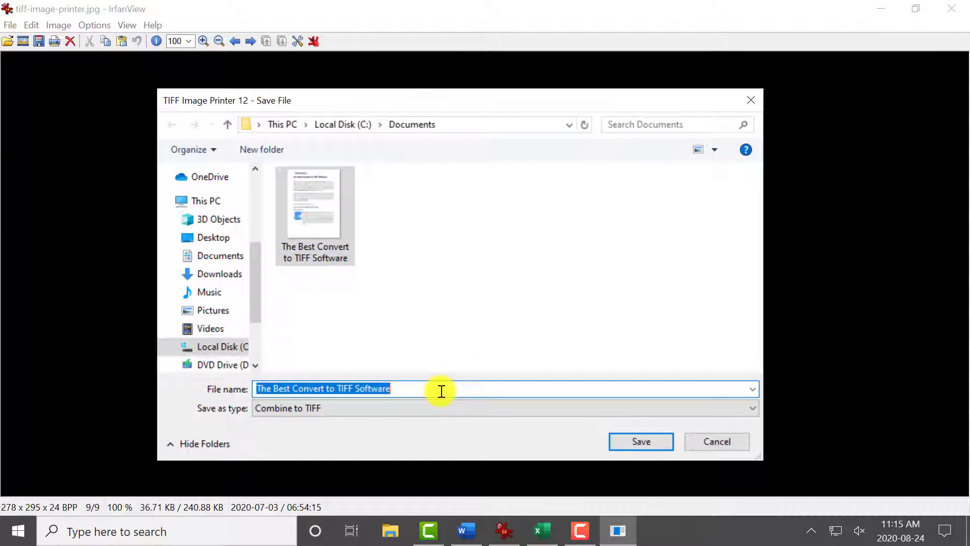
pyautogui.click(654, 441)
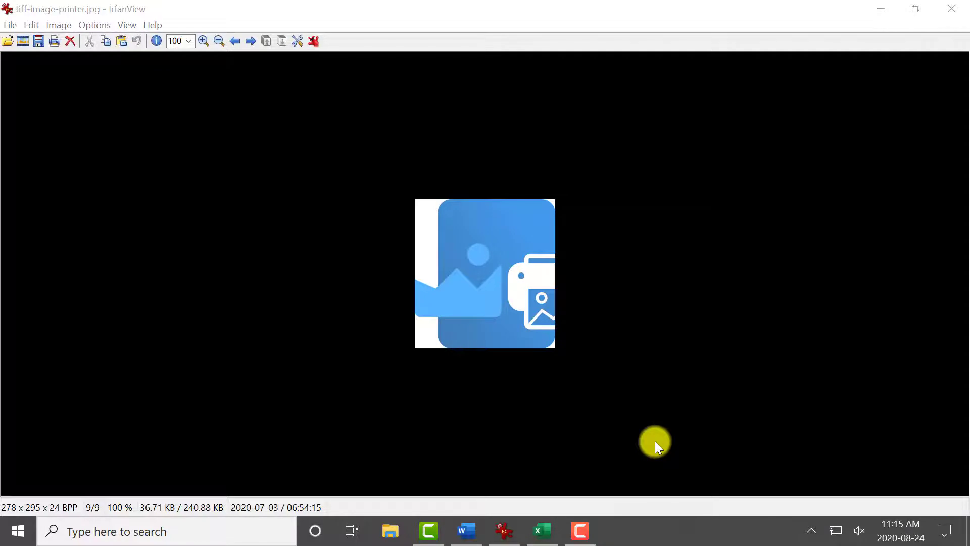
# - Switch to Excel and print the Goldenrod sheet to TIFF Image Printer 12, saving into "The Best Convert to TIFF Software" in C:\Documents
pyautogui.click(548, 531)
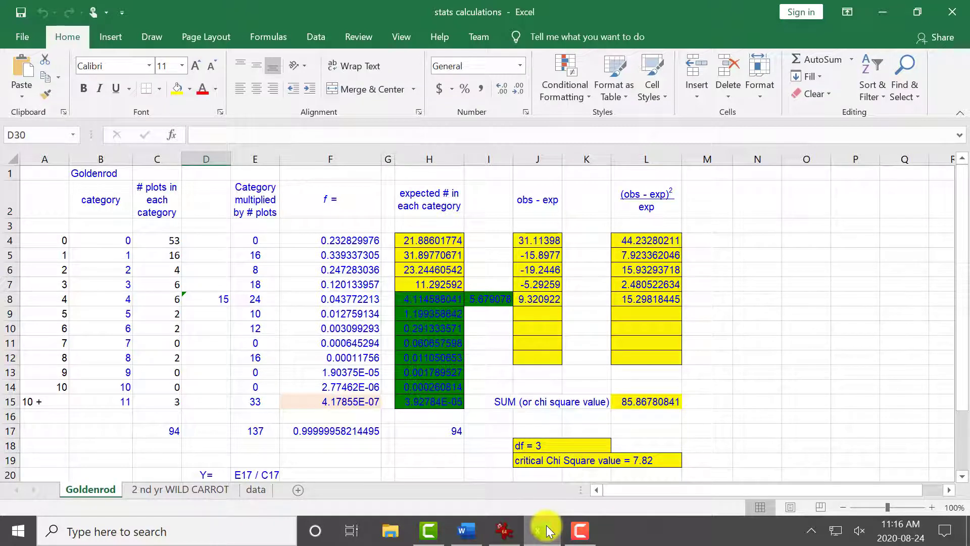
pyautogui.click(21, 37)
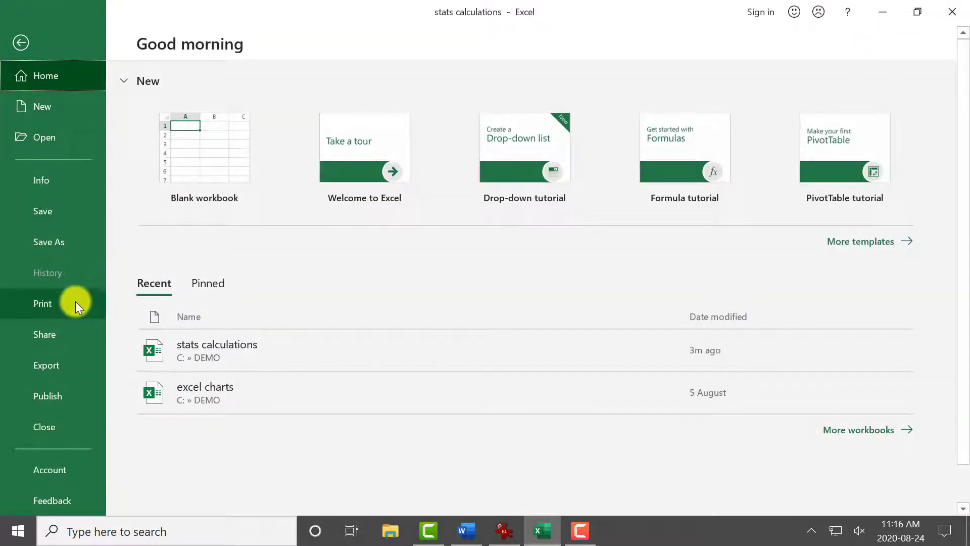
pyautogui.click(75, 302)
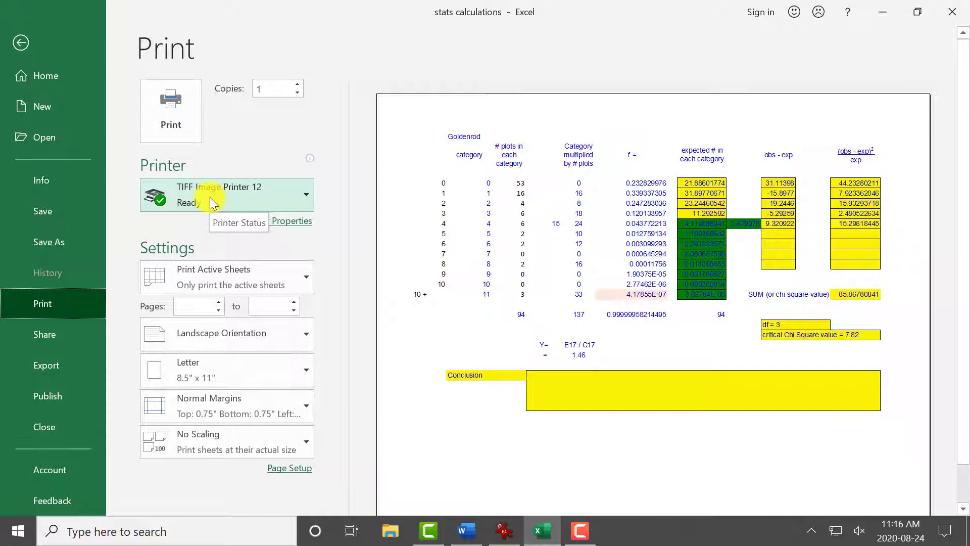
pyautogui.click(190, 123)
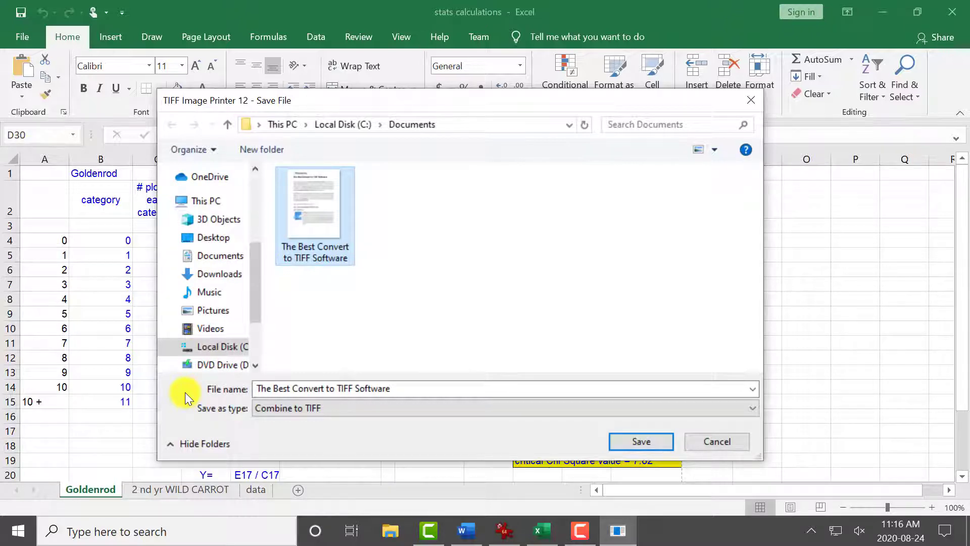
pyautogui.click(449, 128)
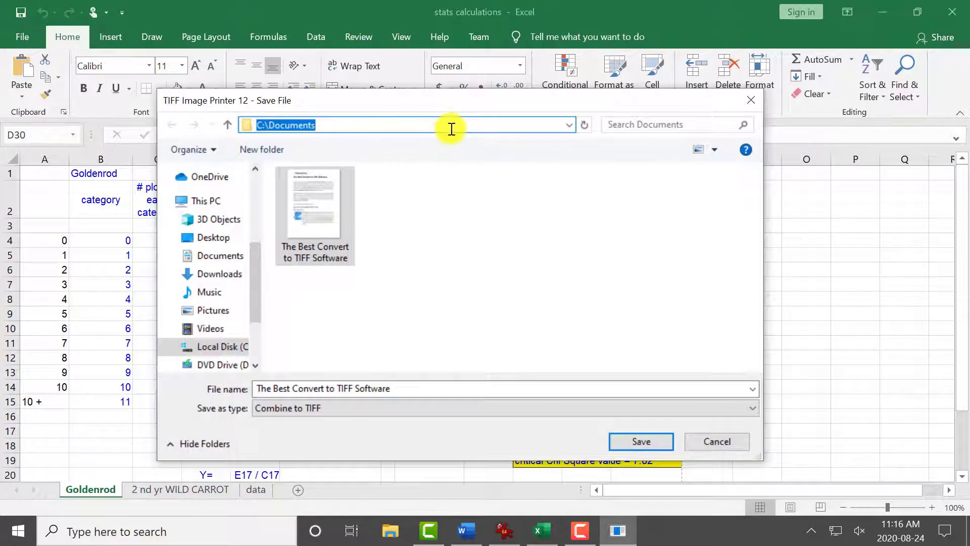
pyautogui.click(408, 392)
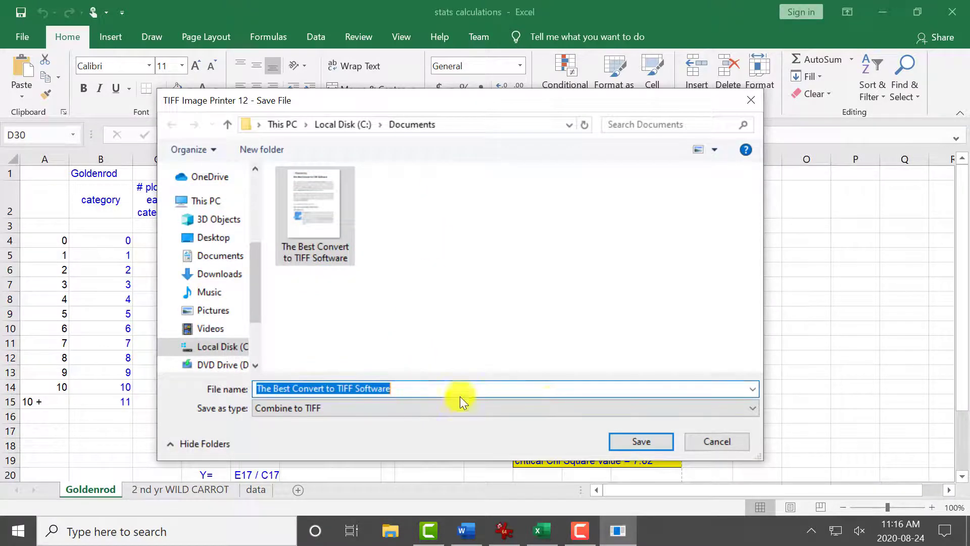
pyautogui.click(656, 442)
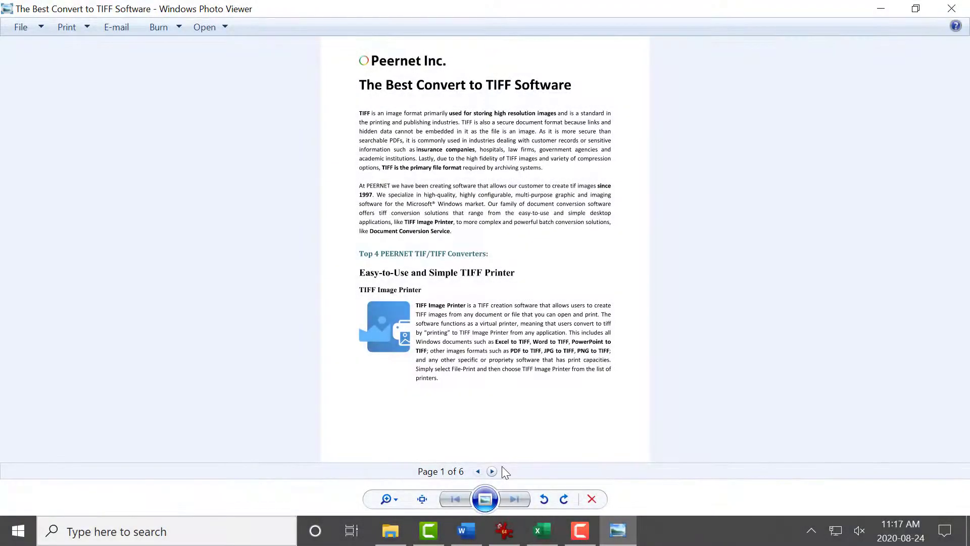
# - Page through the combined TIFF to its last page to check the Word, image and Excel content
pyautogui.click(492, 471)
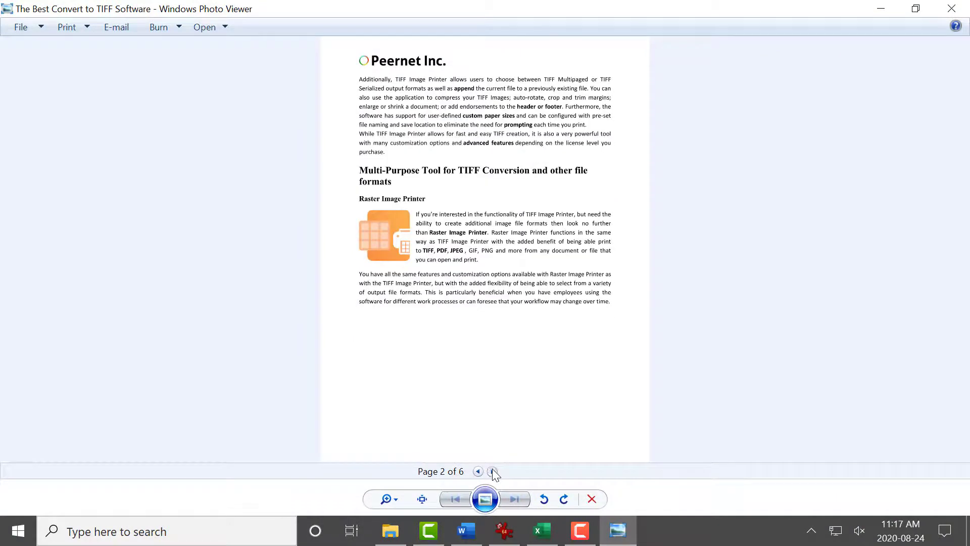
pyautogui.click(492, 470)
pyautogui.click(491, 471)
pyautogui.click(492, 471)
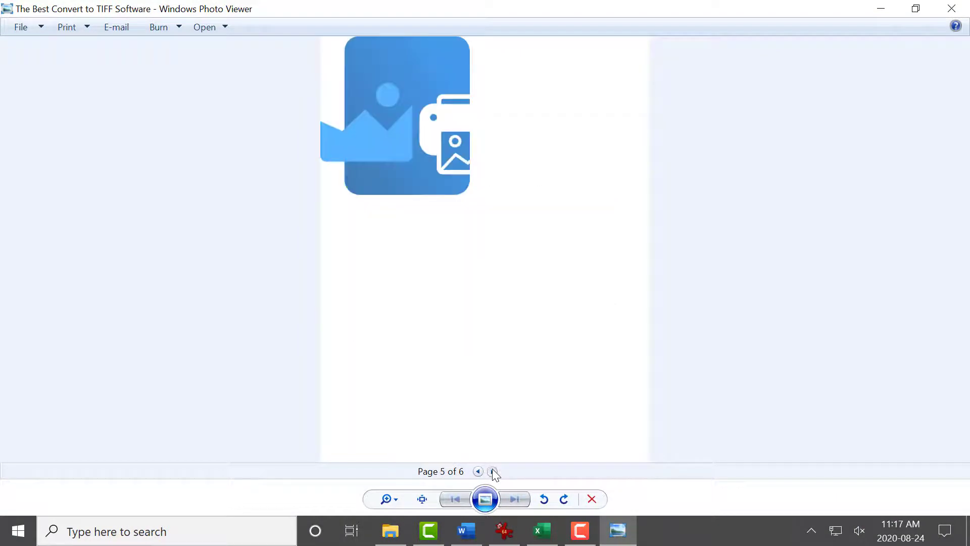
pyautogui.click(492, 470)
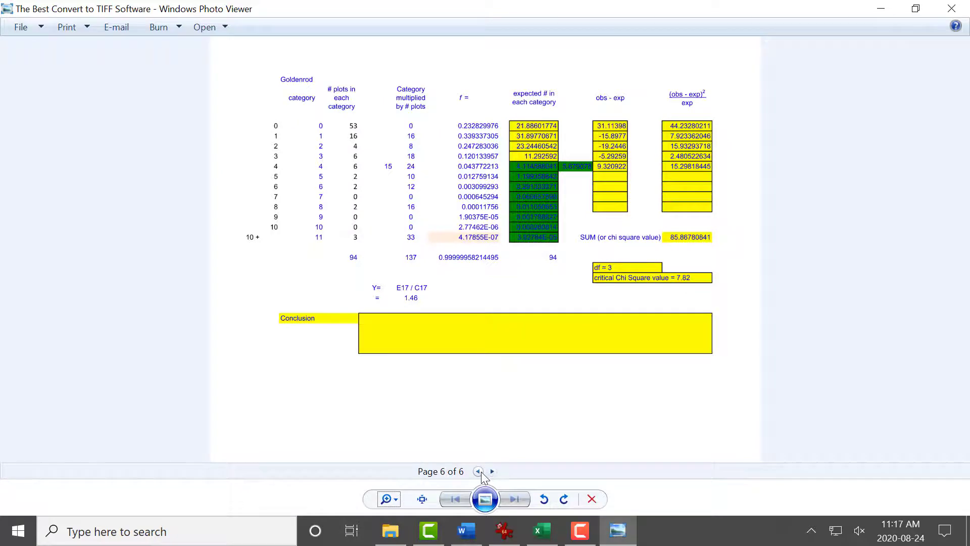
# - Page back through the combined TIFF from its last page to its first page
pyautogui.click(478, 471)
pyautogui.click(477, 470)
pyautogui.click(478, 471)
pyautogui.click(478, 471)
pyautogui.click(478, 470)
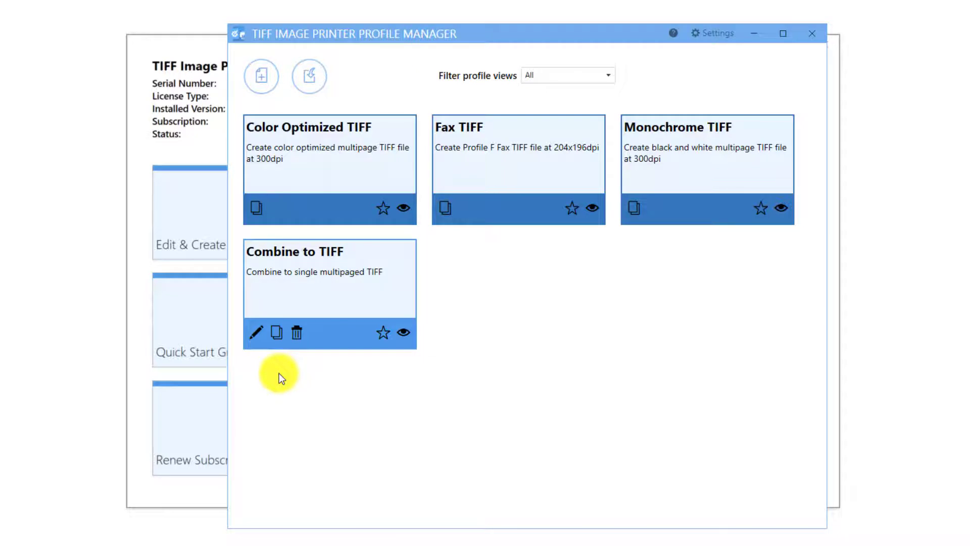
# - Switch to TIFF Image Printer Profile Manager and set the Combine to TIFF profile's output folder to C:\Documents
pyautogui.click(255, 332)
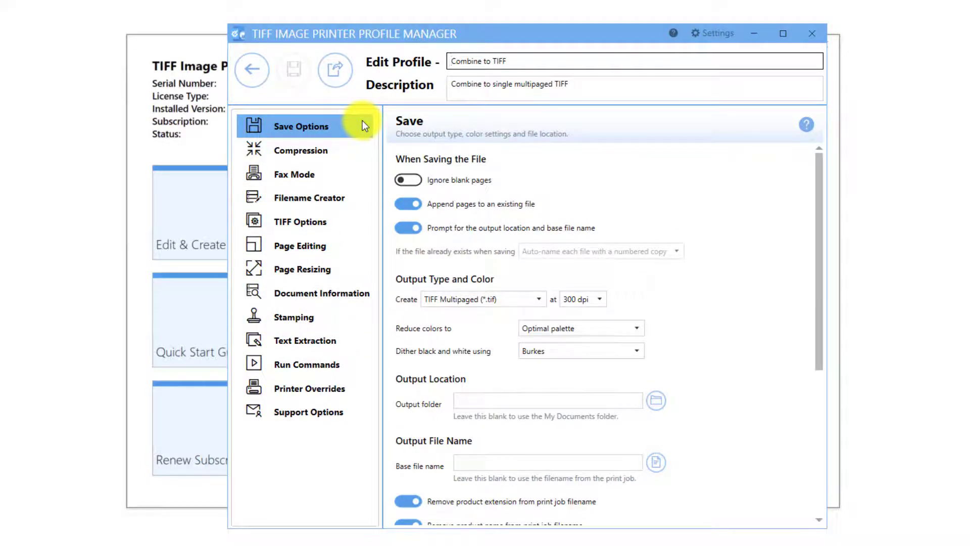
pyautogui.scroll(-5, 656, 284)
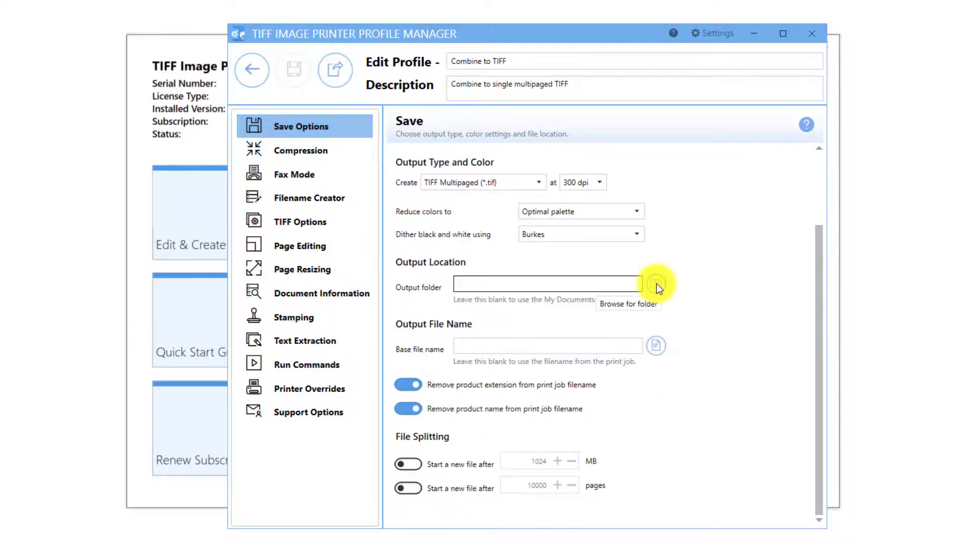
pyautogui.click(657, 283)
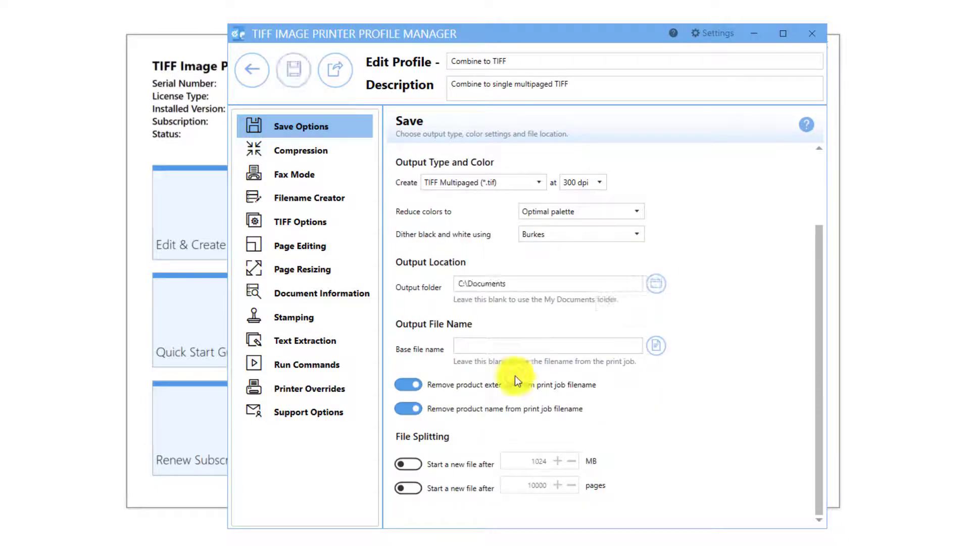
# - Set the profile's base file name to "The Best Convert to TIFF Software" and turn off prompting for the output location and base file name
pyautogui.click(492, 349)
pyautogui.write('The Best Convert to TIFF Software')
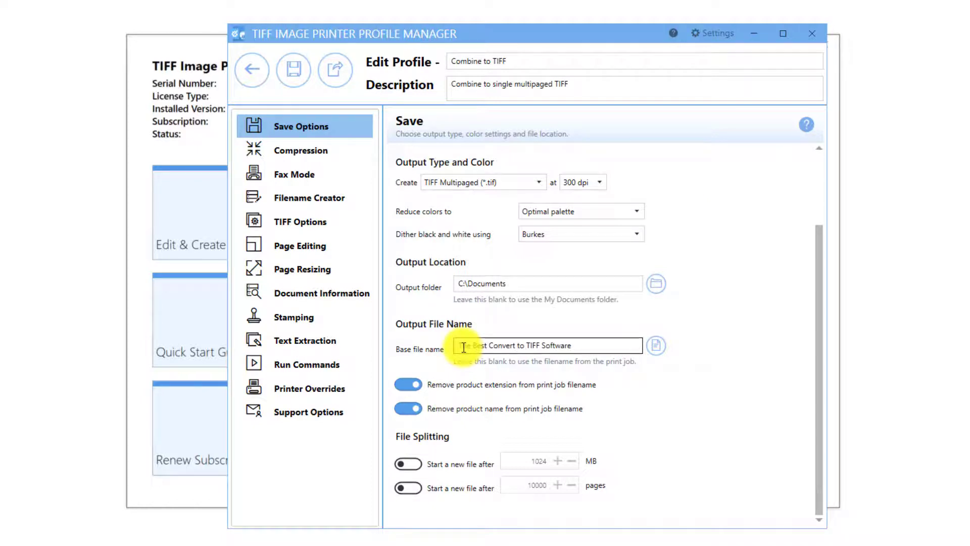
pyautogui.scroll(3, 469, 246)
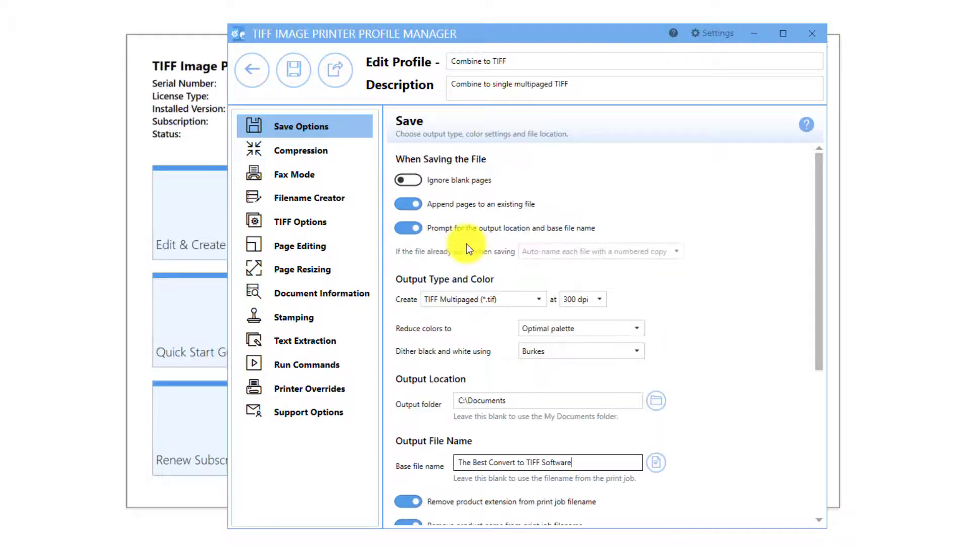
pyautogui.click(404, 228)
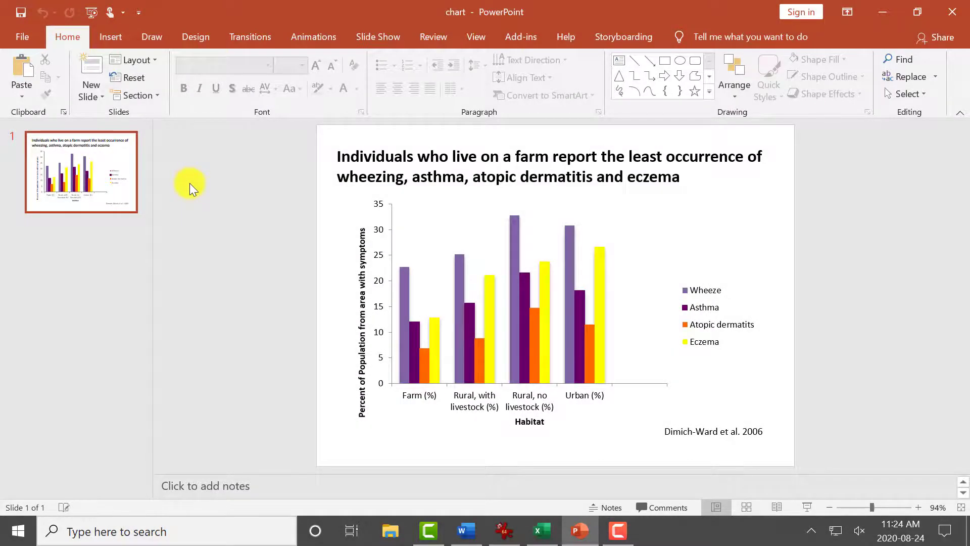
# - Switch to PowerPoint and print the chart presentation to TIFF Image Printer 12
pyautogui.click(41, 37)
pyautogui.click(56, 304)
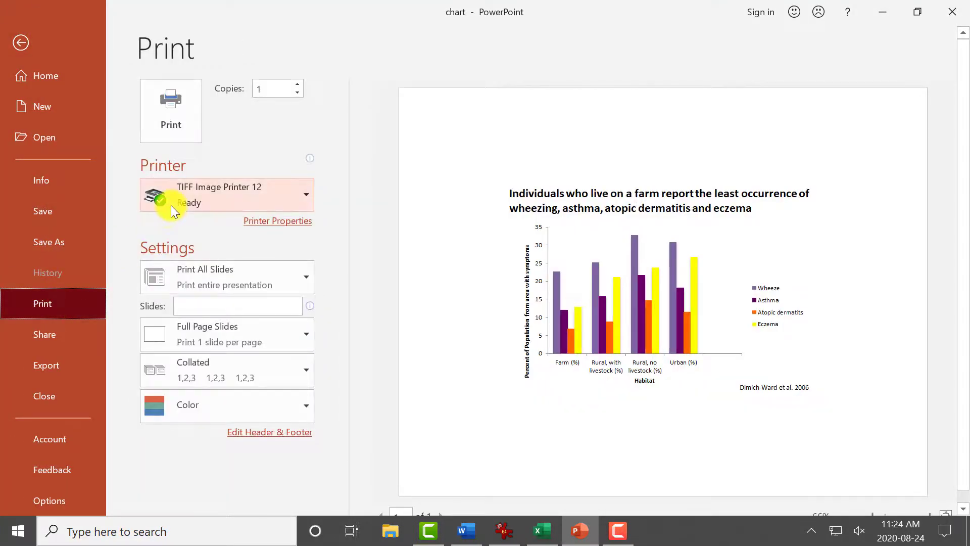
pyautogui.moveTo(170, 206)
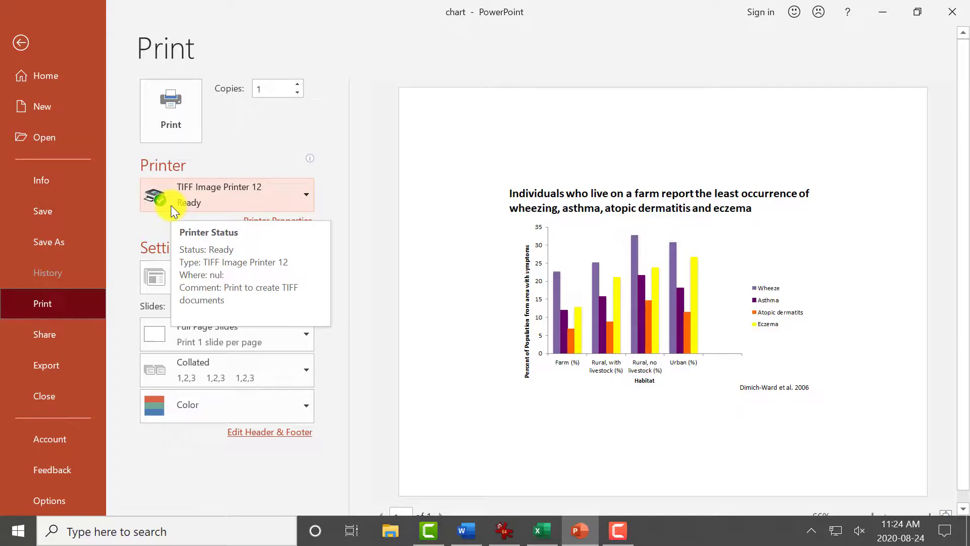
pyautogui.click(188, 126)
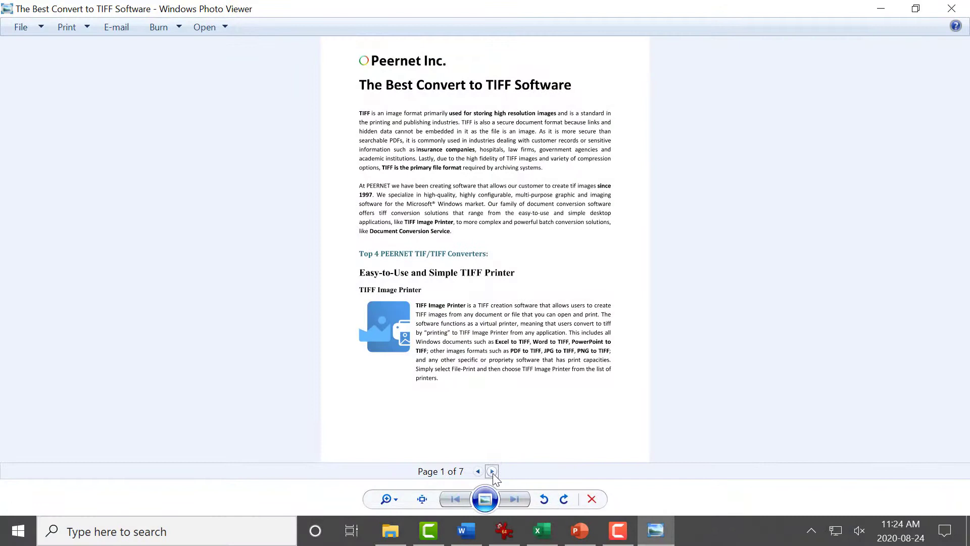
# - Switch to Windows Photo Viewer and page through the combined TIFF to its last page to check for the appended PowerPoint chart
pyautogui.click(492, 471)
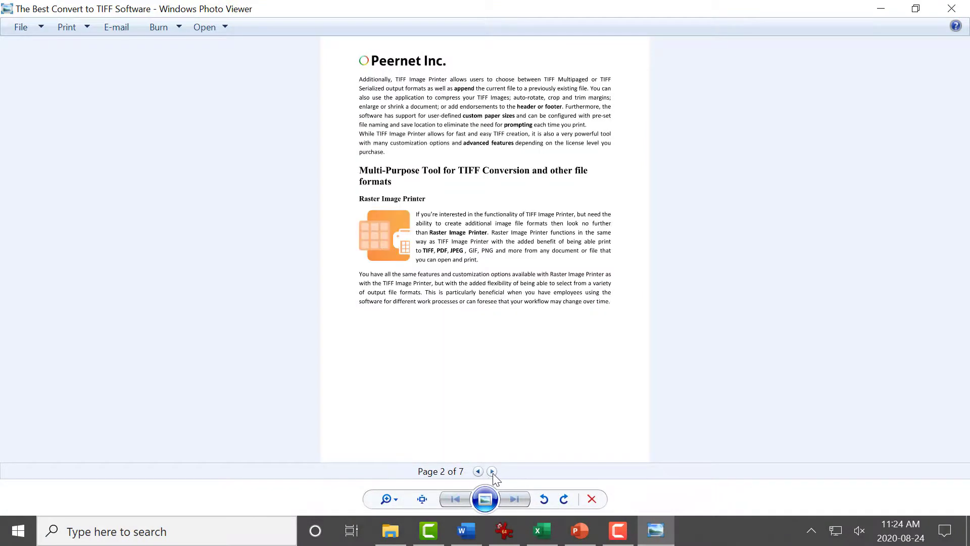
pyautogui.click(491, 471)
pyautogui.click(492, 472)
pyautogui.click(492, 471)
pyautogui.click(492, 471)
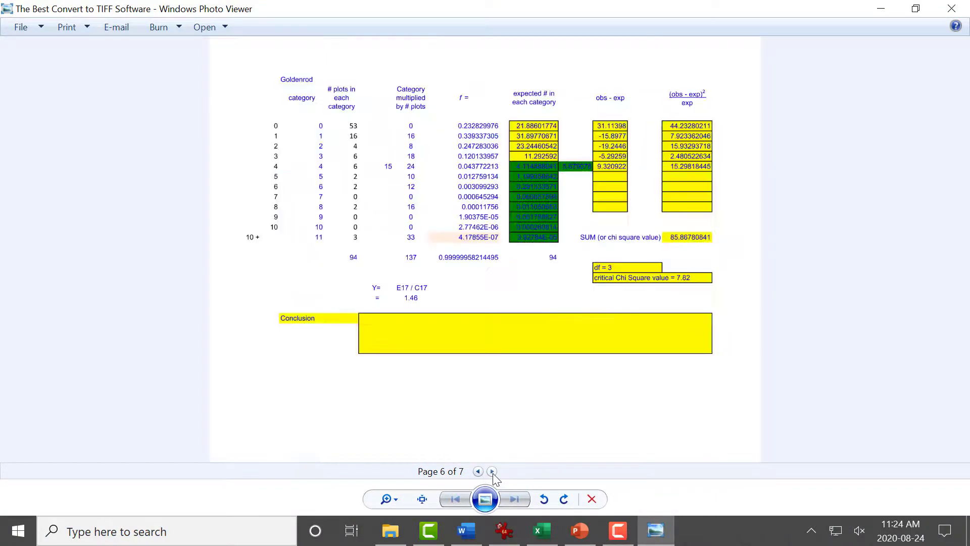
pyautogui.click(492, 472)
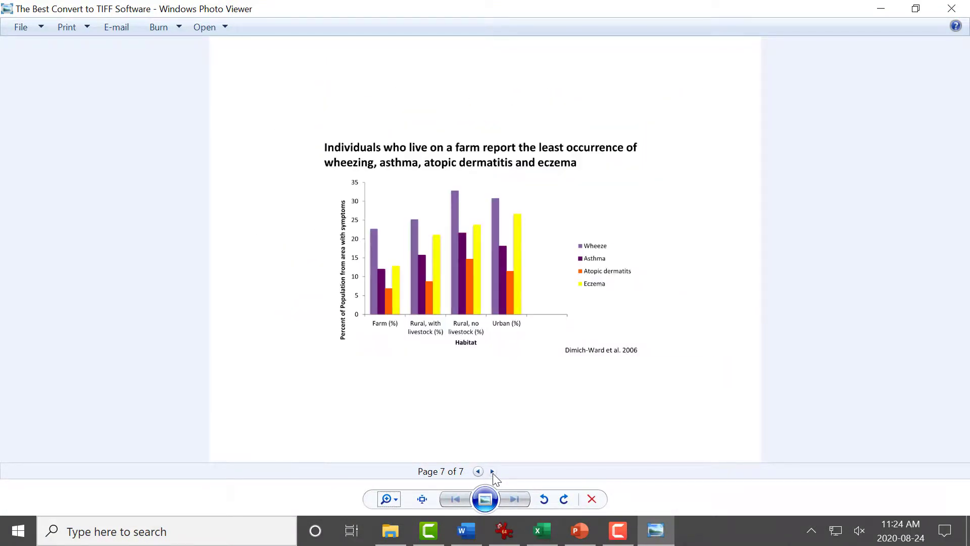